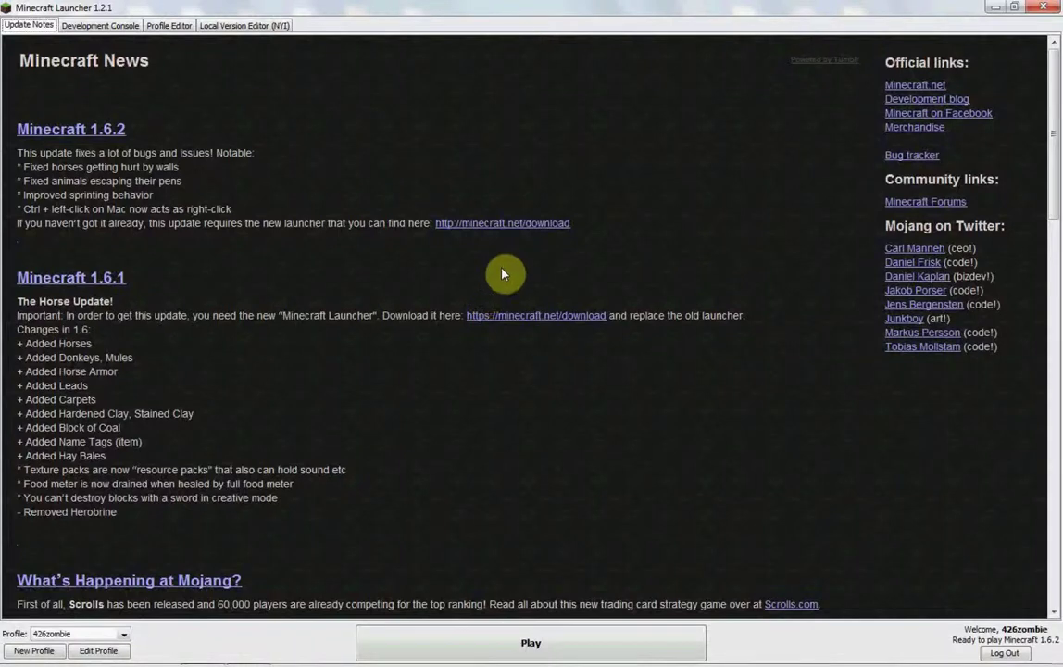
- Highlight lines in the 1.6.2 bug-fix notes and the 1.6.1 added-block notes
mouse_move(23, 167)
mouse_down()
mouse_move(315, 228)
mouse_move(201, 161)
mouse_move(254, 156)
mouse_move(99, 169)
mouse_up()
click(391, 123)
mouse_move(469, 442)
mouse_down()
mouse_move(131, 470)
mouse_move(272, 403)
mouse_up()
click(512, 408)
- Switch to the 426zombie 1.0 profile and open its profile settings
click(123, 634)
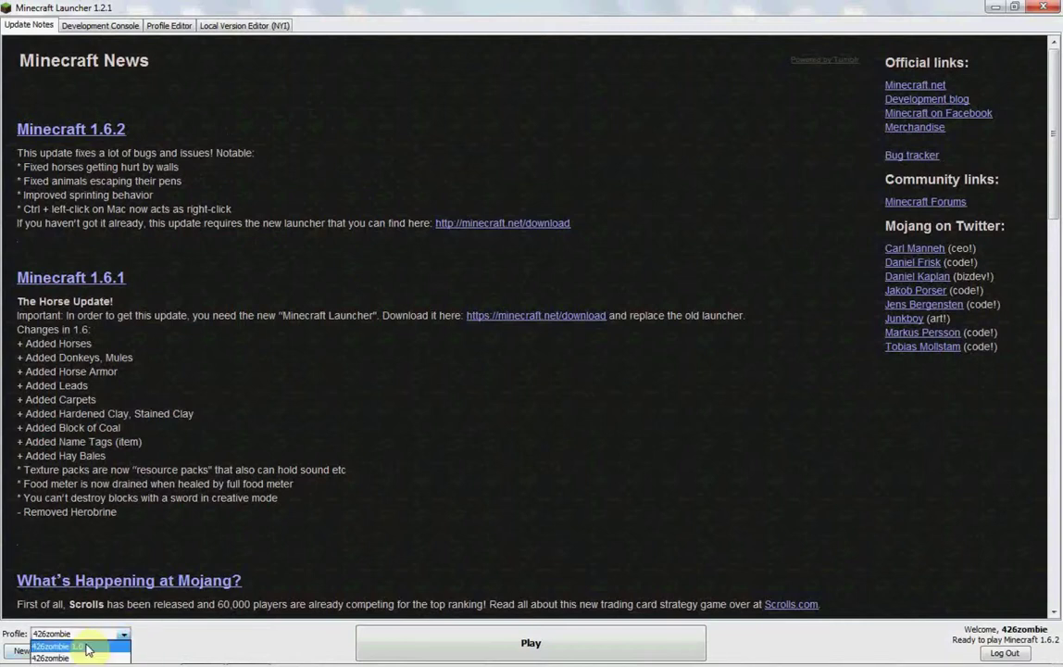
click(88, 646)
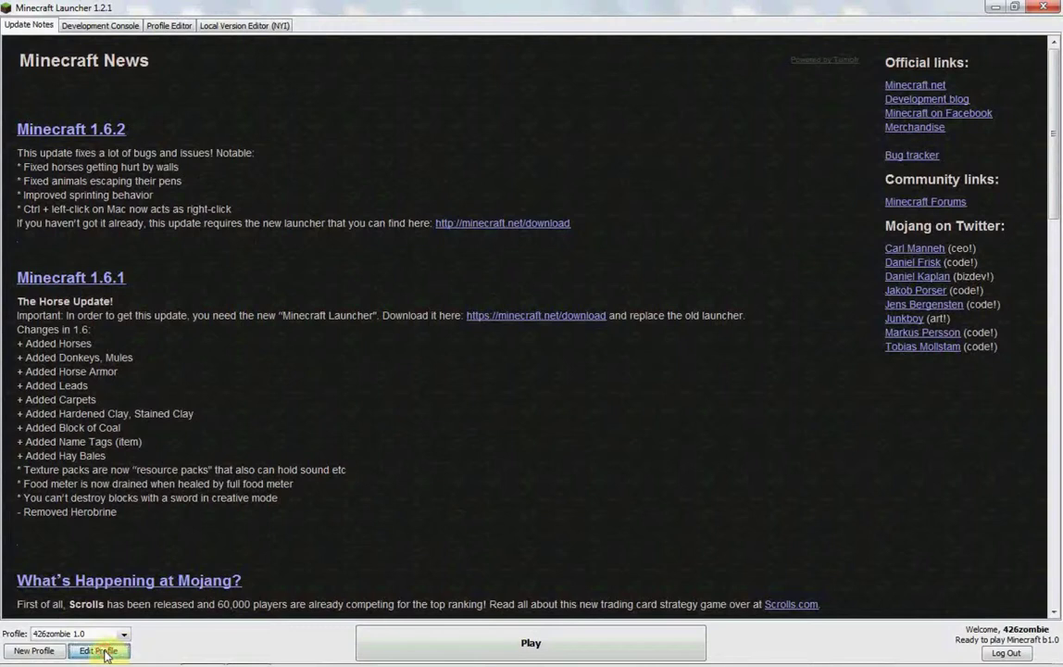
click(104, 651)
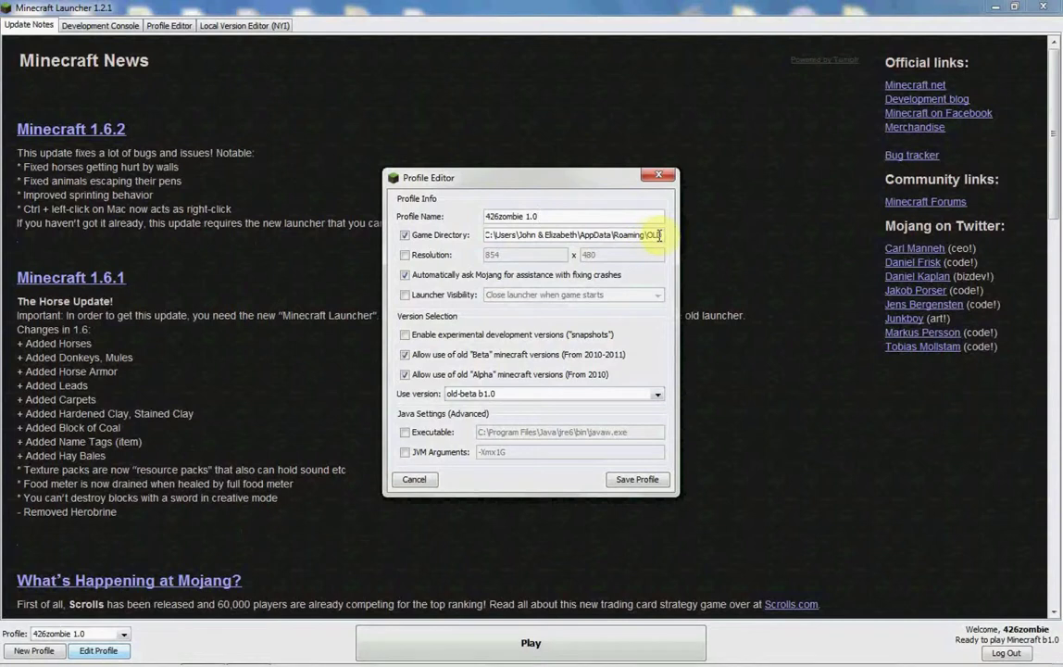
- Turn off the custom game directory and re-allow old Alpha and Beta versions, accepting the warnings
click(404, 235)
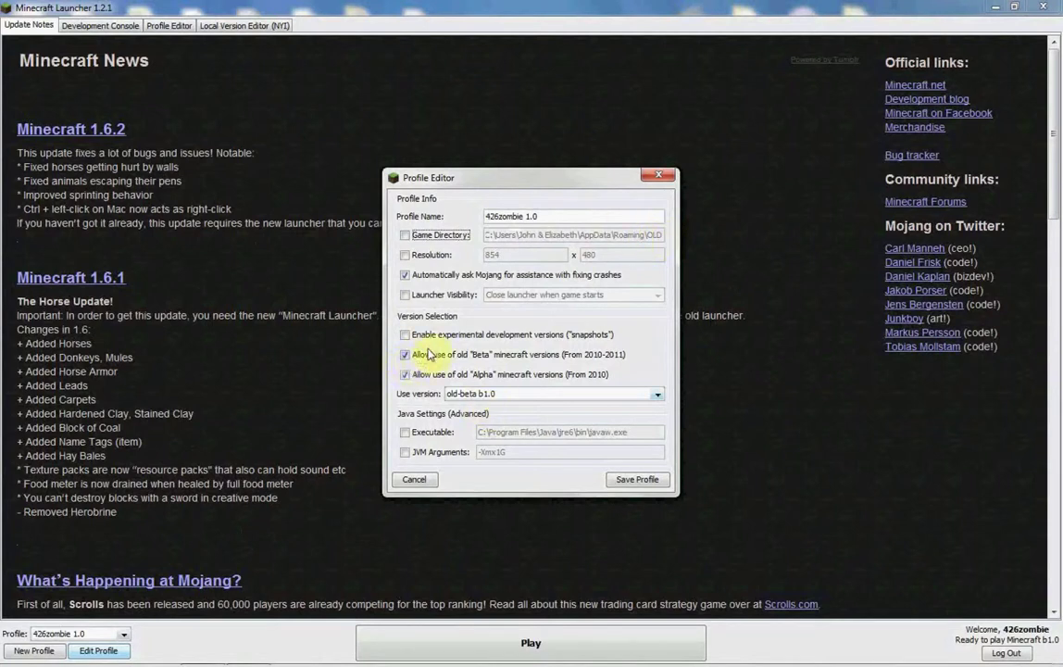
click(405, 374)
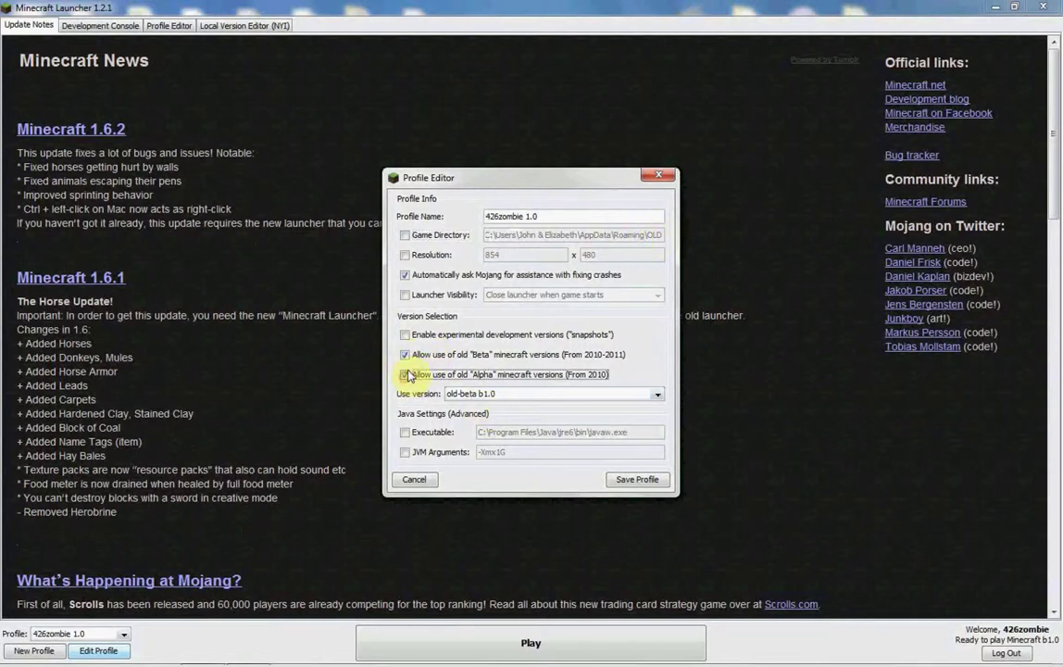
click(405, 354)
click(405, 374)
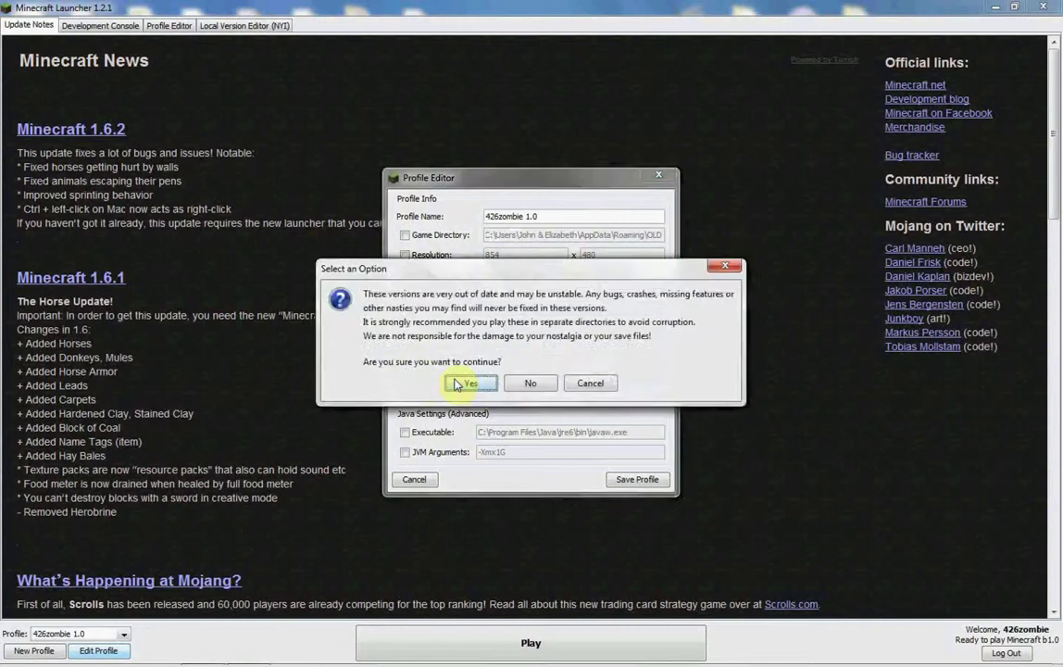
click(474, 381)
click(405, 354)
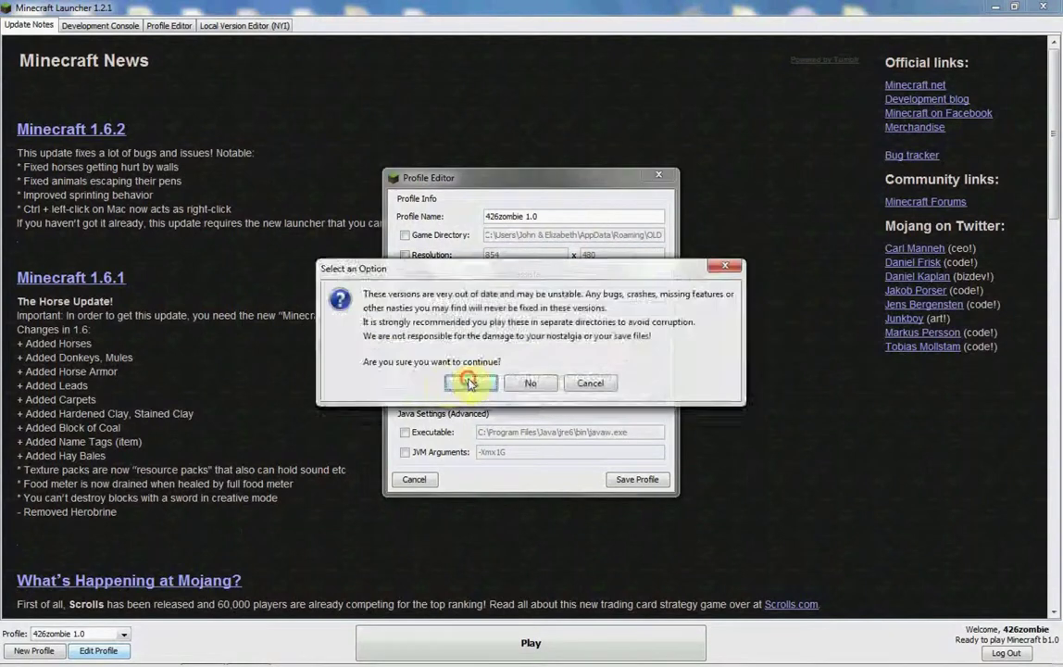
click(472, 380)
- Select old-beta b1.0 as the version and save the profile
click(587, 392)
scroll(607, 428, down, 10)
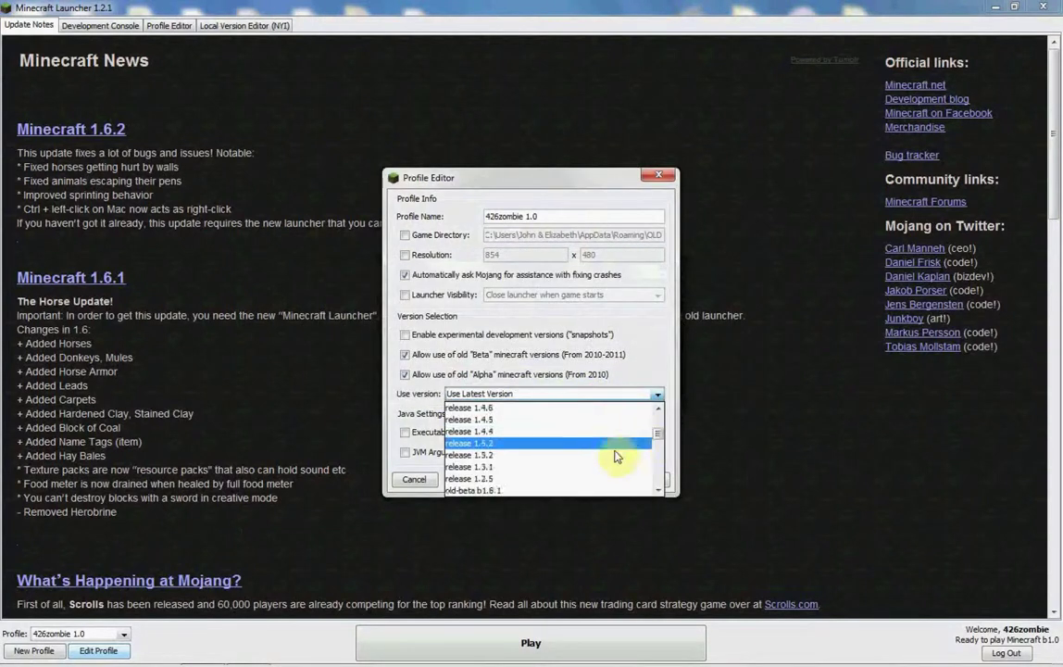
scroll(568, 468, down, 5)
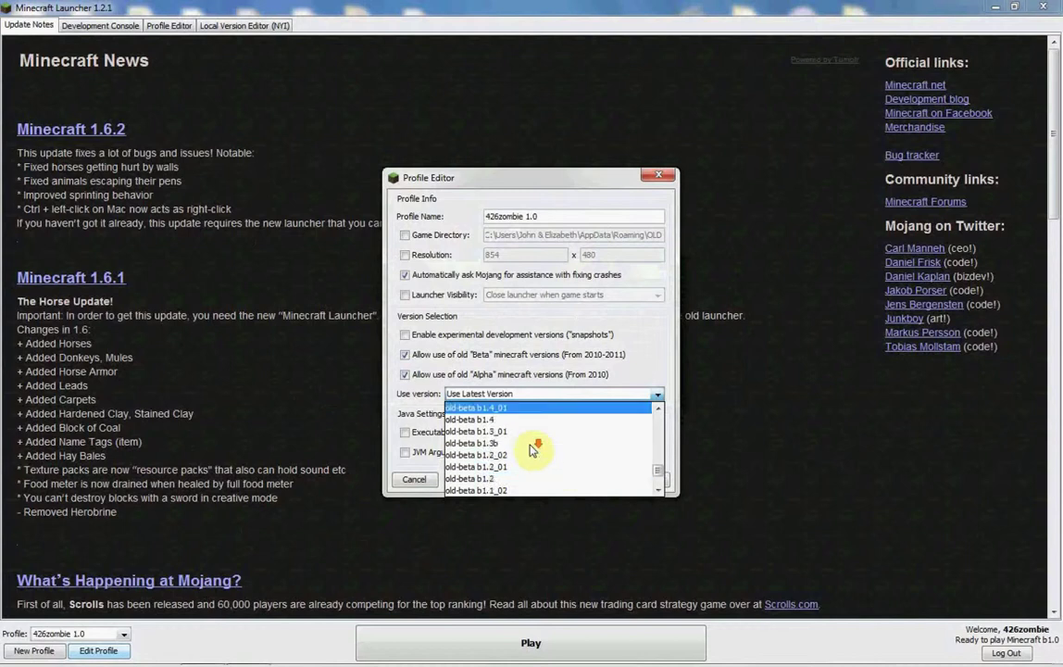
click(506, 491)
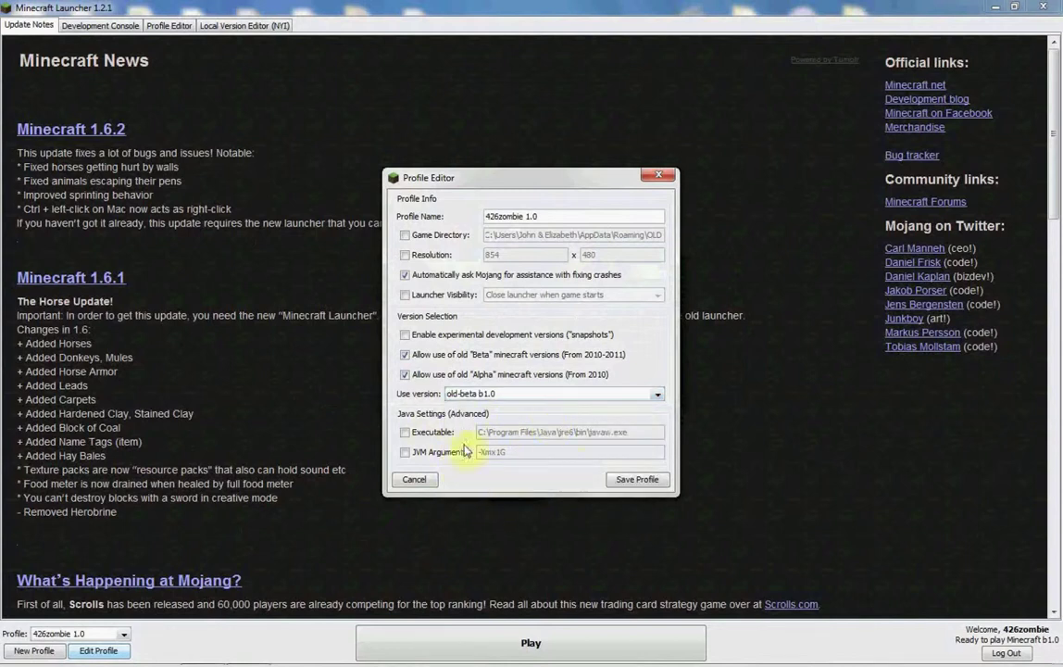
click(649, 491)
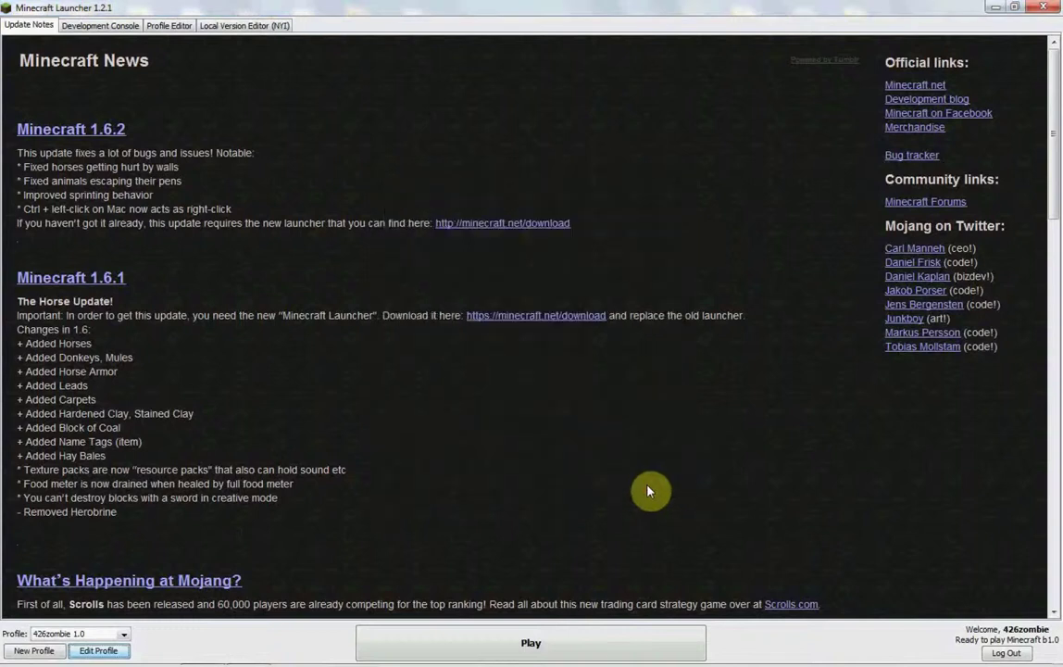
- Launch Beta 1.0 maximized, check the world selection screen, then reopen the launcher from the desktop
click(544, 645)
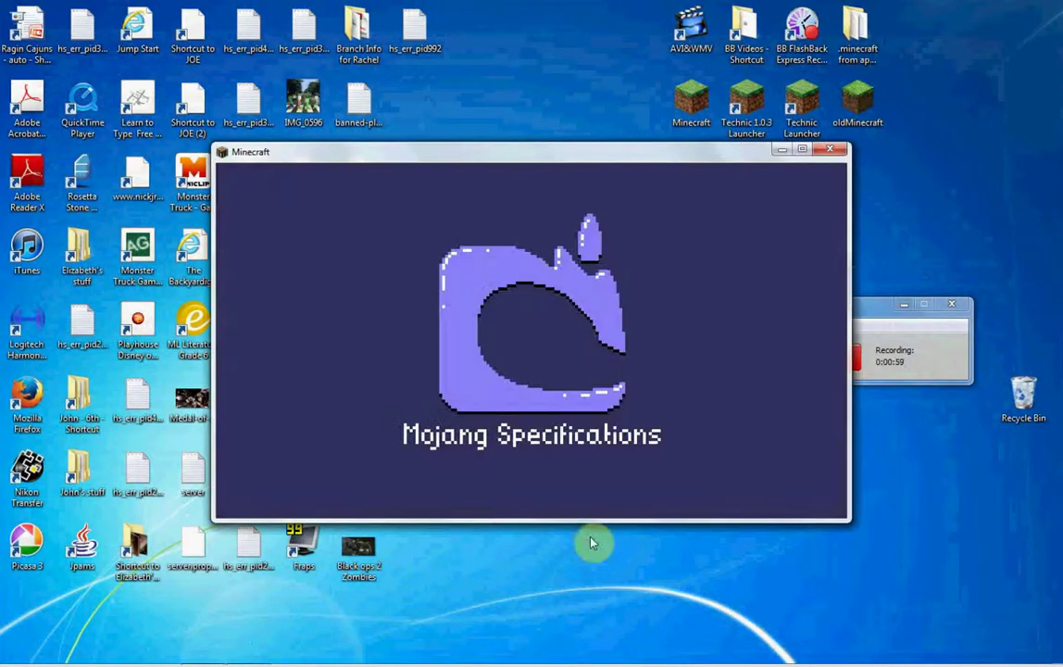
click(803, 151)
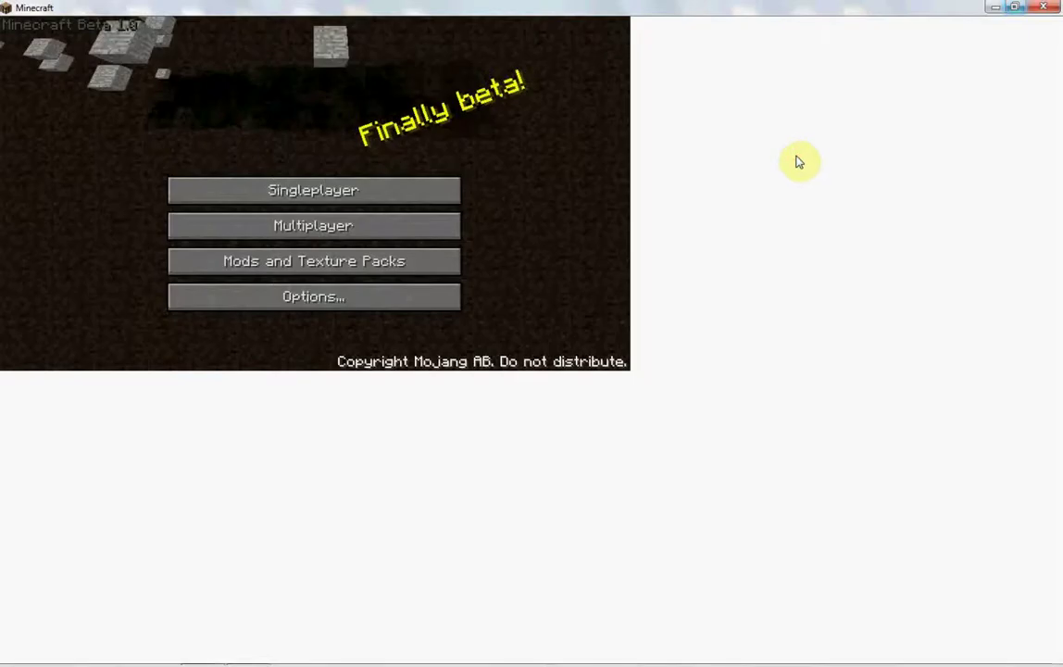
click(574, 306)
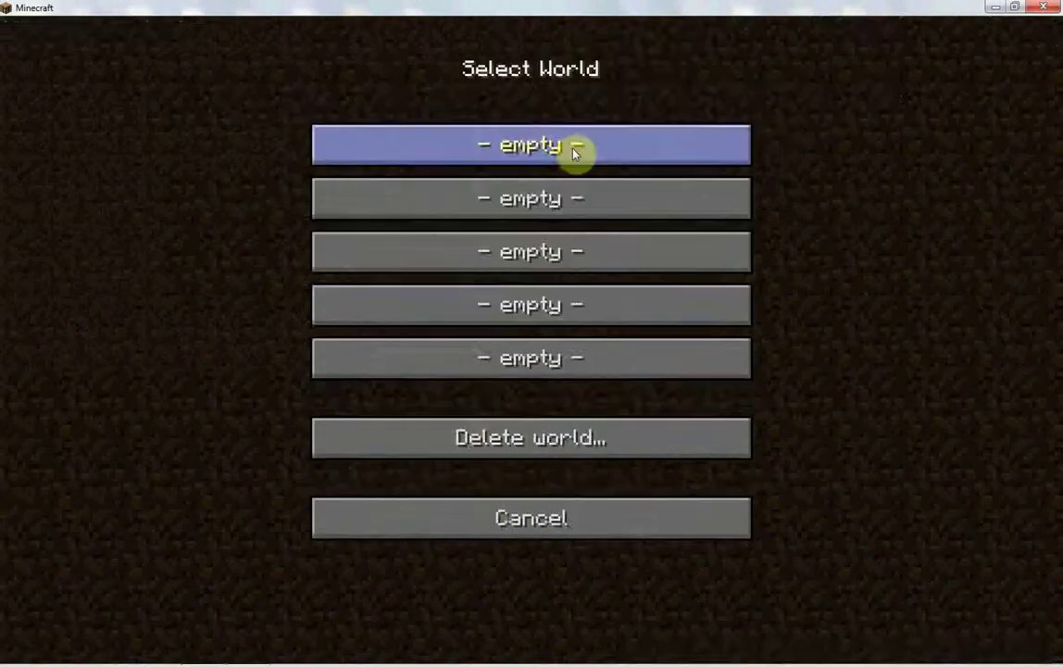
click(598, 514)
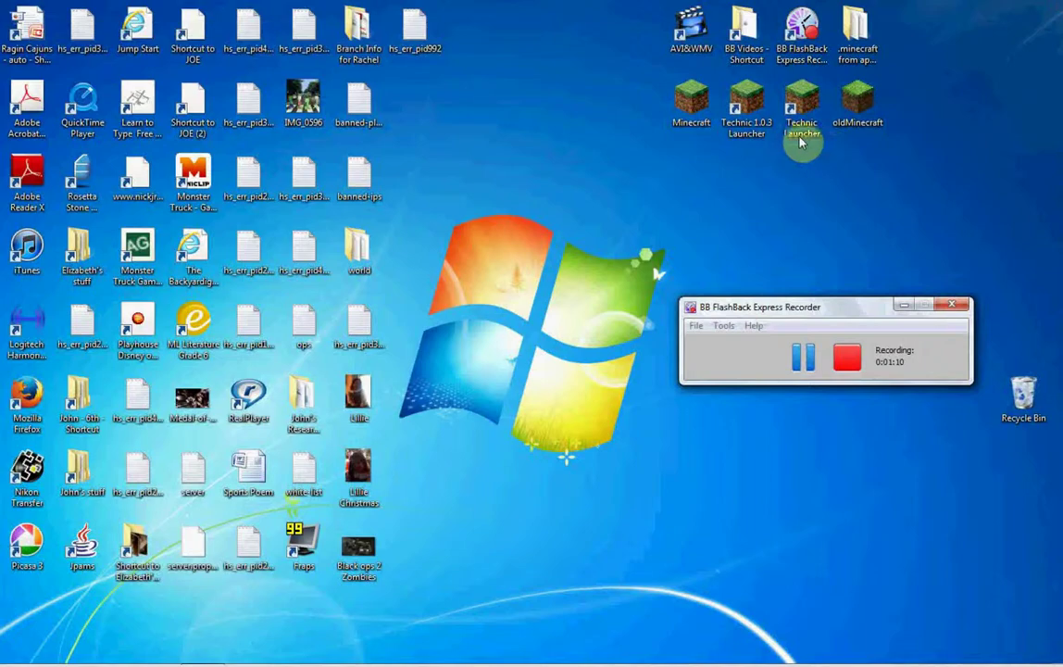
double_click(700, 120)
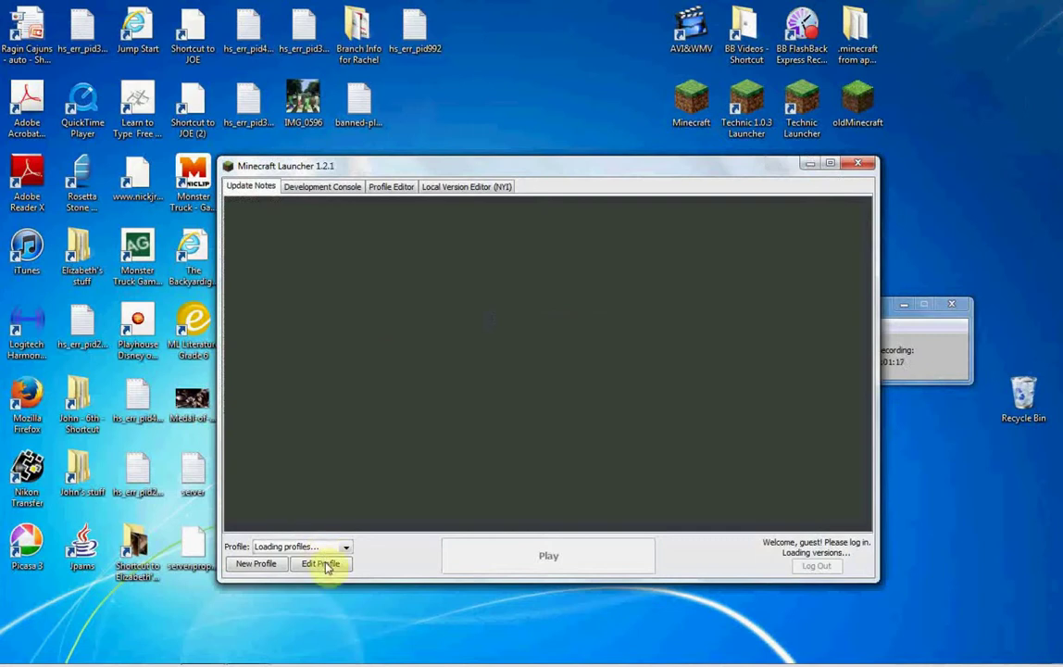
- Re-enable the custom game directory for 426zombie 1.0, save, and launch Beta 1.0 again
click(831, 165)
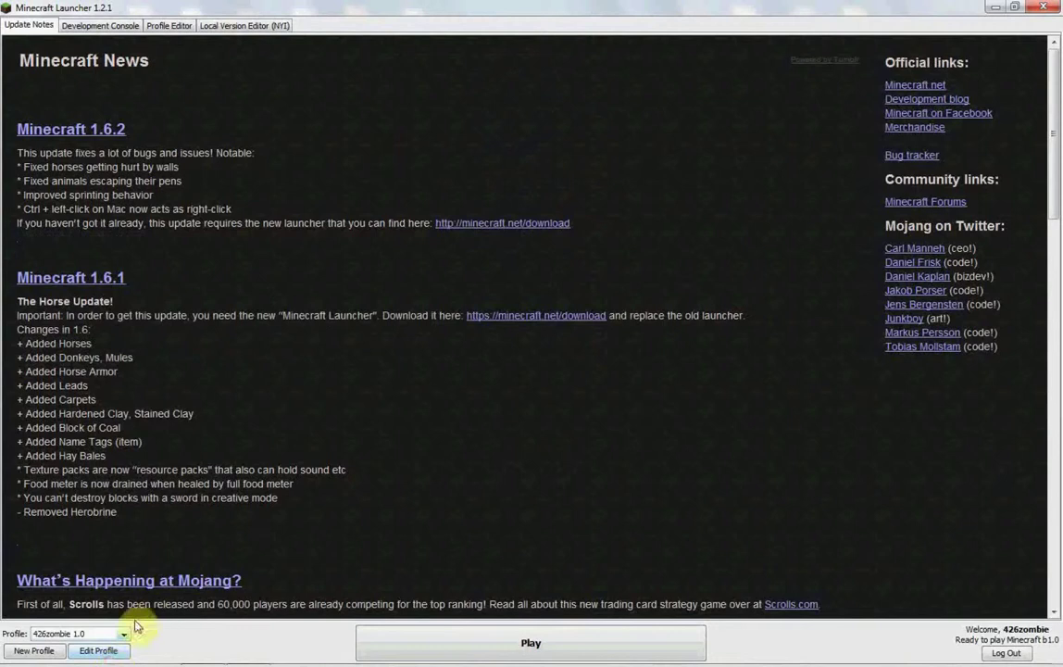
click(105, 651)
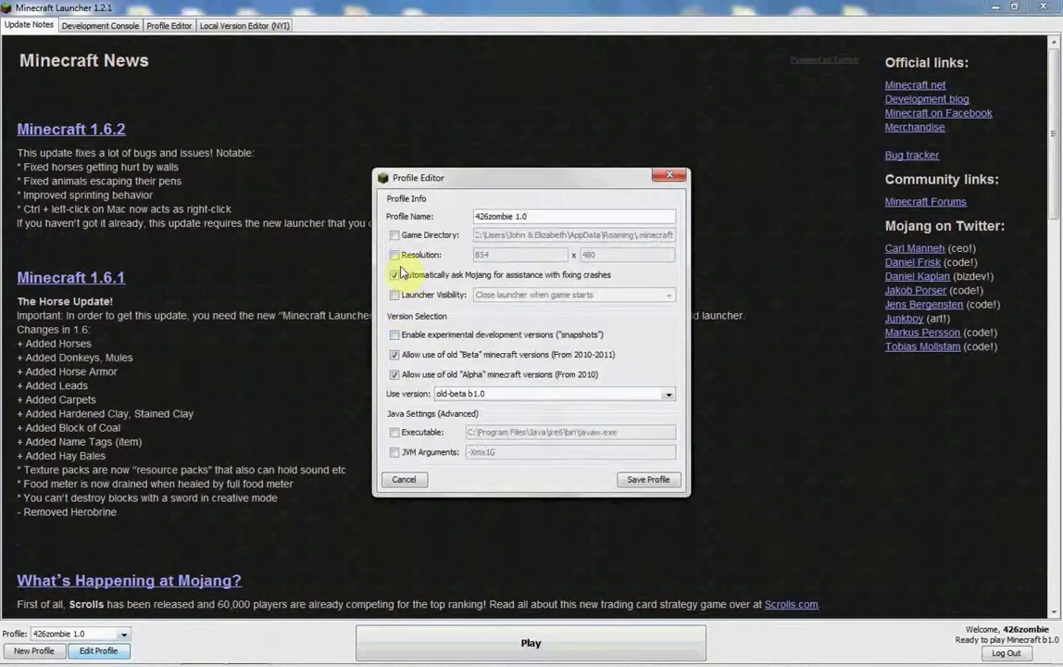
click(395, 235)
click(646, 479)
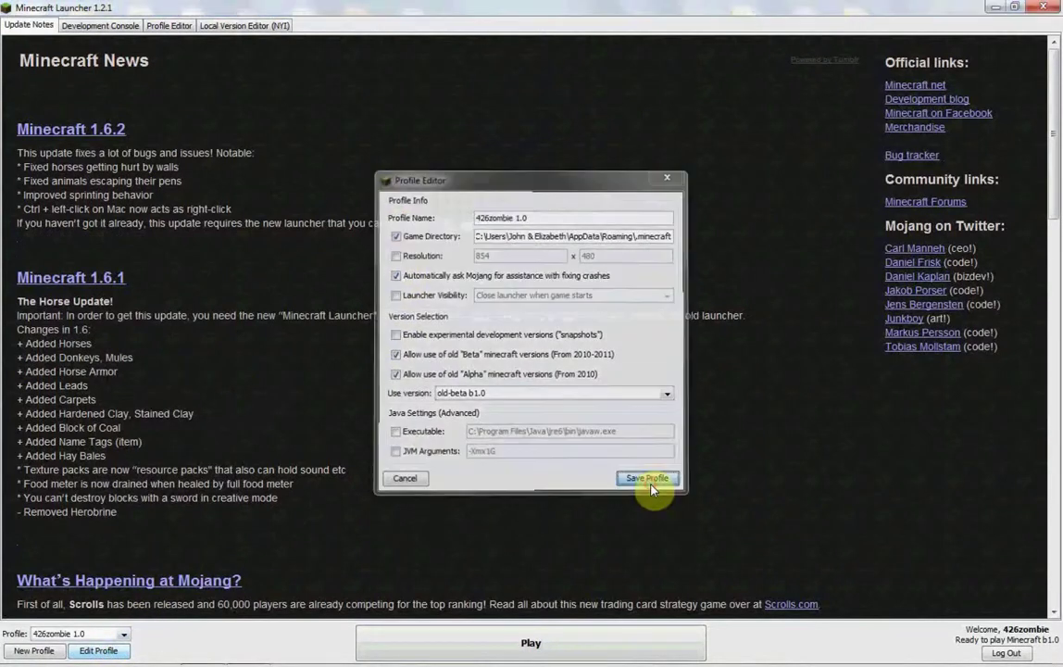
click(611, 648)
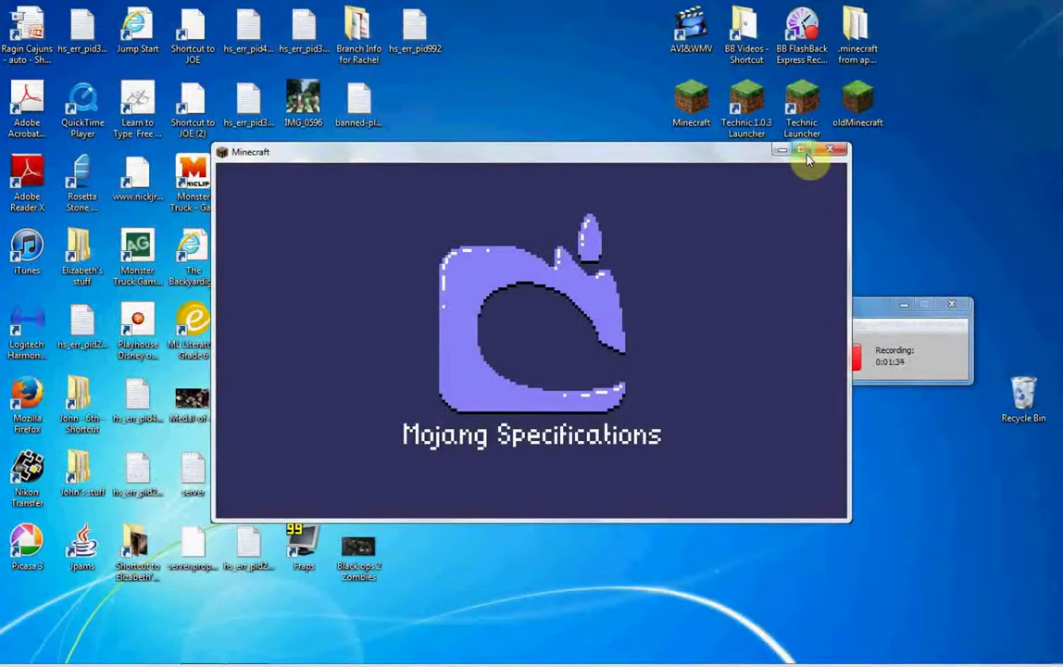
- Maximize the game and look through the world list, Options and Texture Packs screens
click(804, 152)
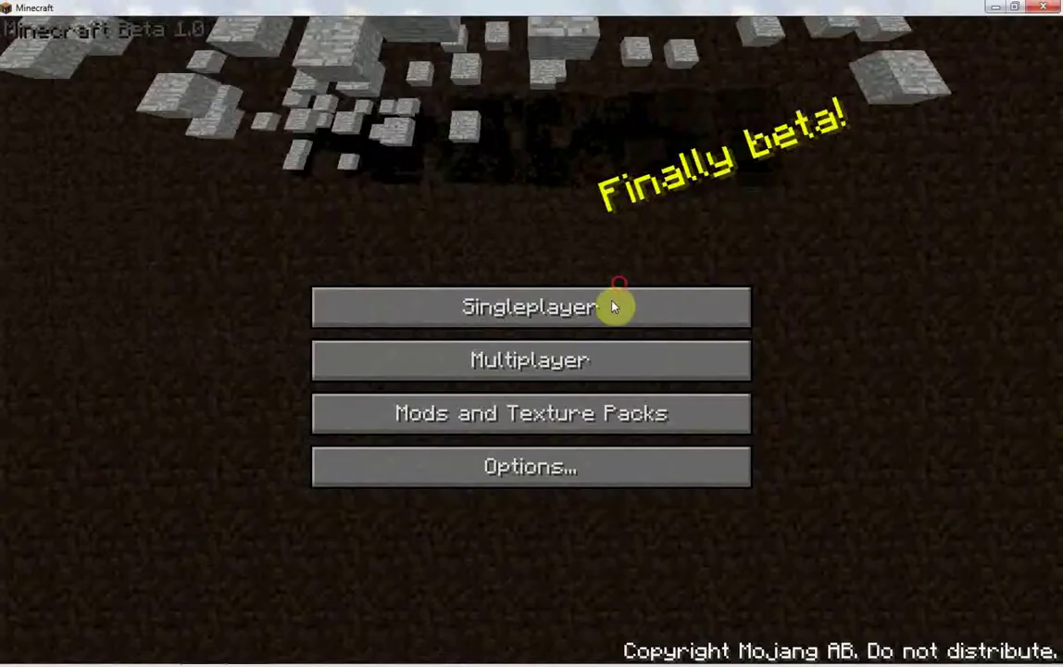
click(612, 305)
click(596, 517)
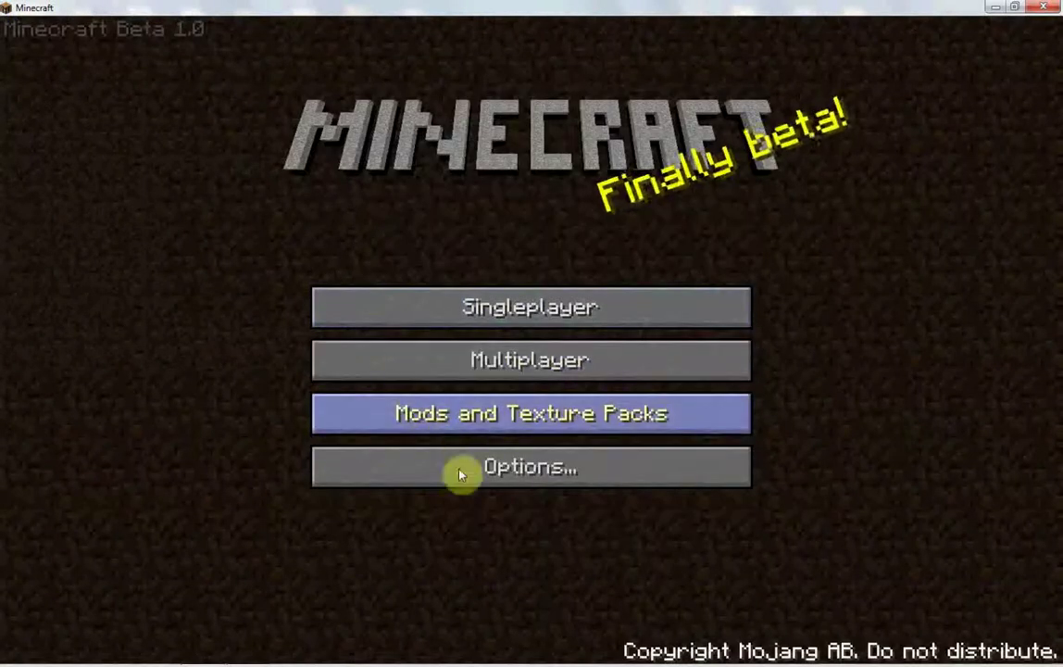
click(458, 467)
click(519, 516)
click(511, 413)
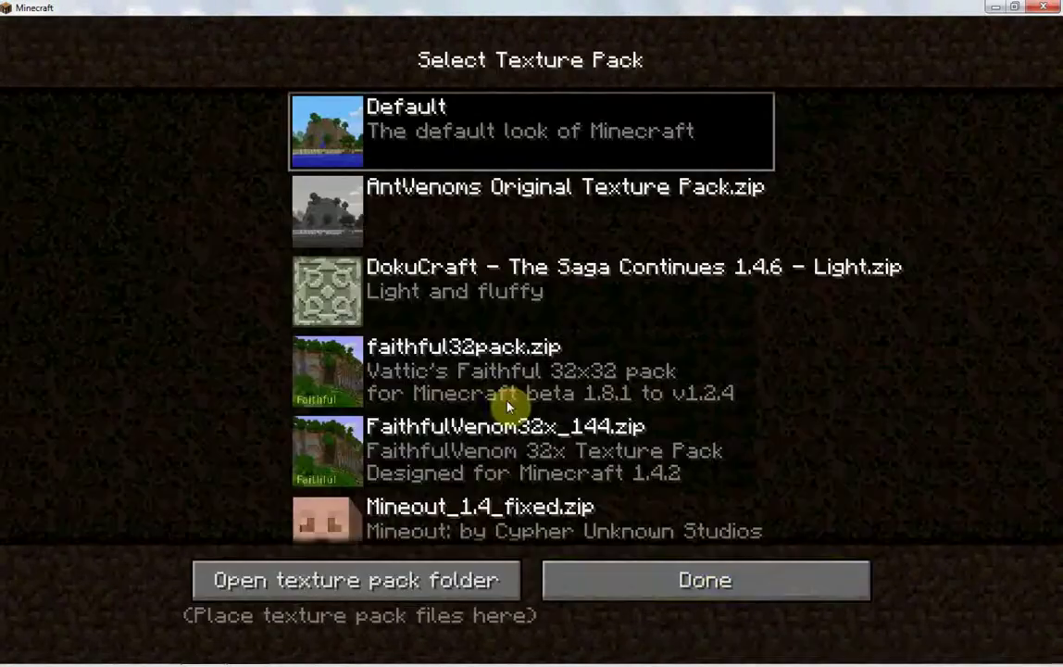
click(656, 565)
- Try the Multiplayer screen, attempting a server connection and cancelling the login
click(556, 361)
click(636, 491)
click(579, 352)
click(560, 439)
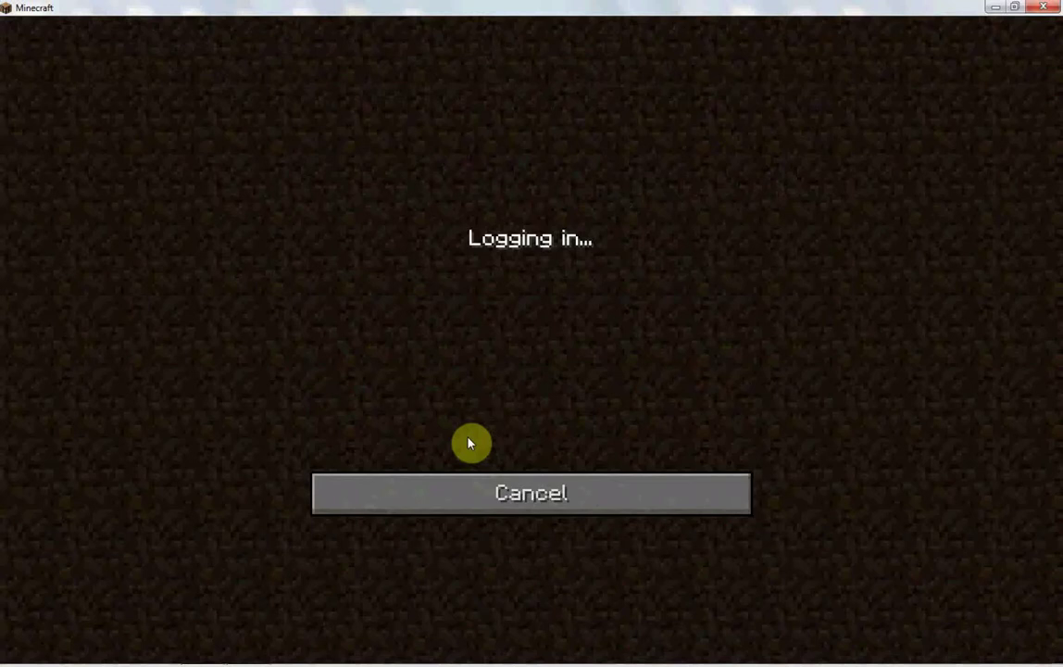
click(475, 489)
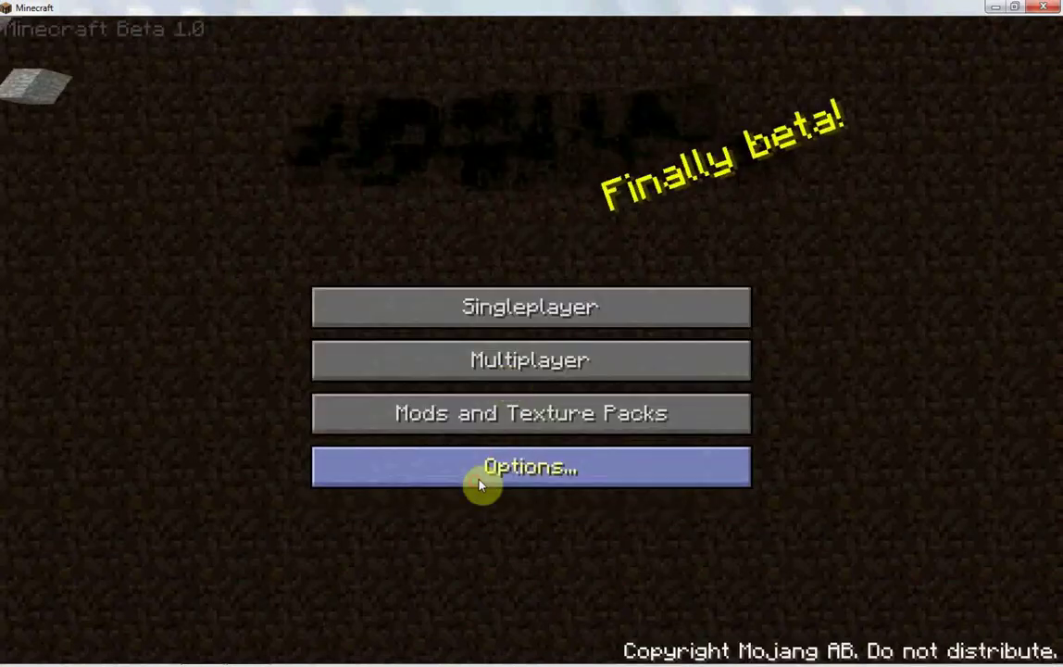
click(510, 361)
click(592, 490)
- Check the singleplayer world list again, then restore the game window to a smaller size
click(532, 308)
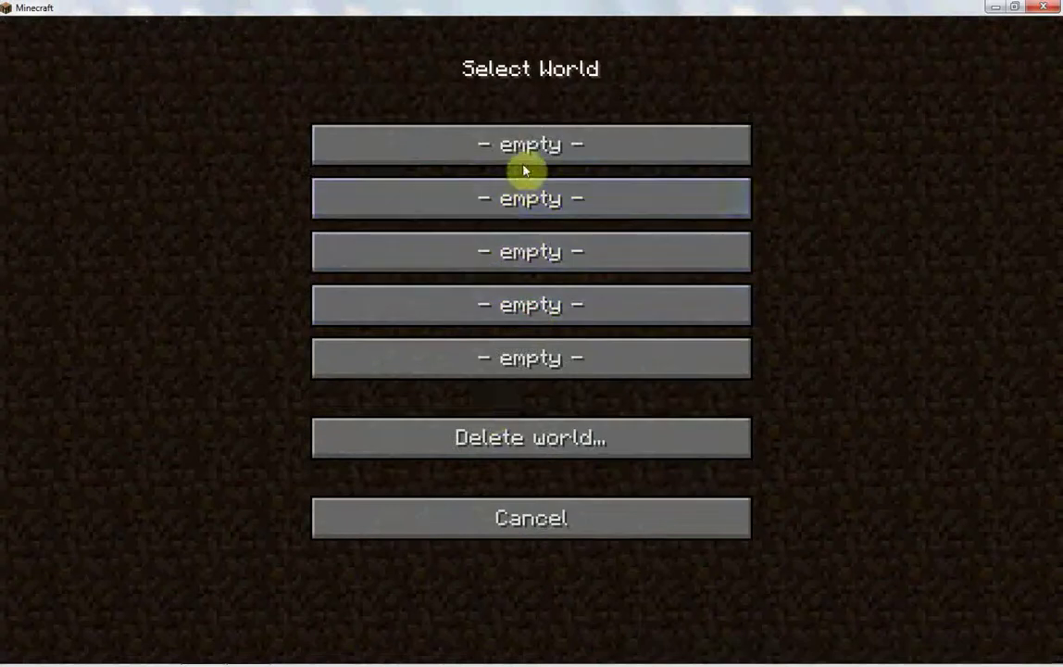
click(488, 532)
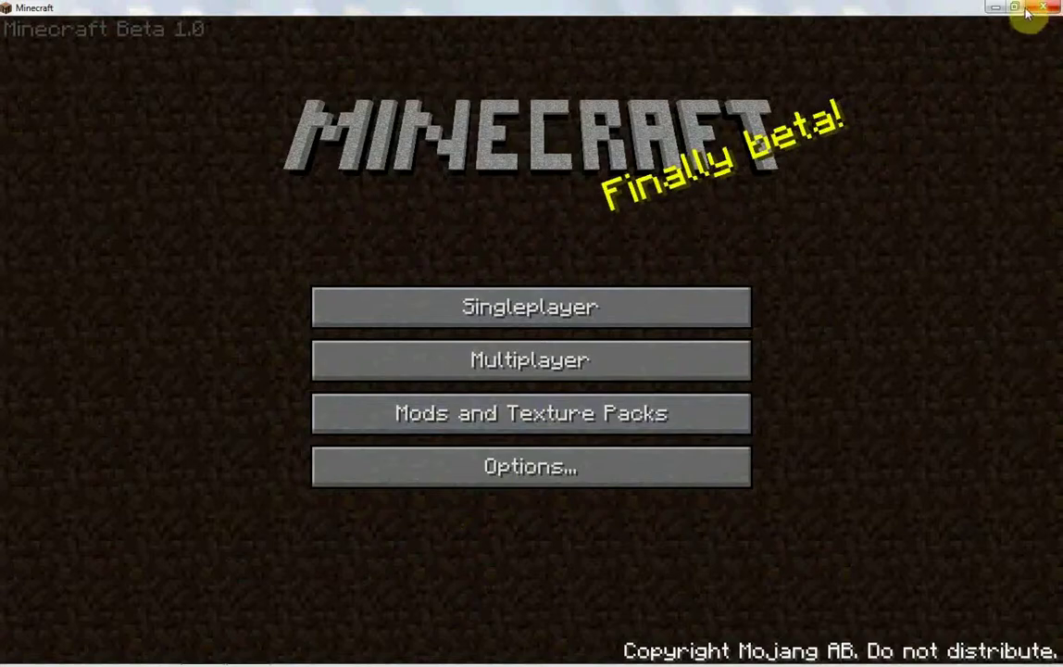
double_click(917, 7)
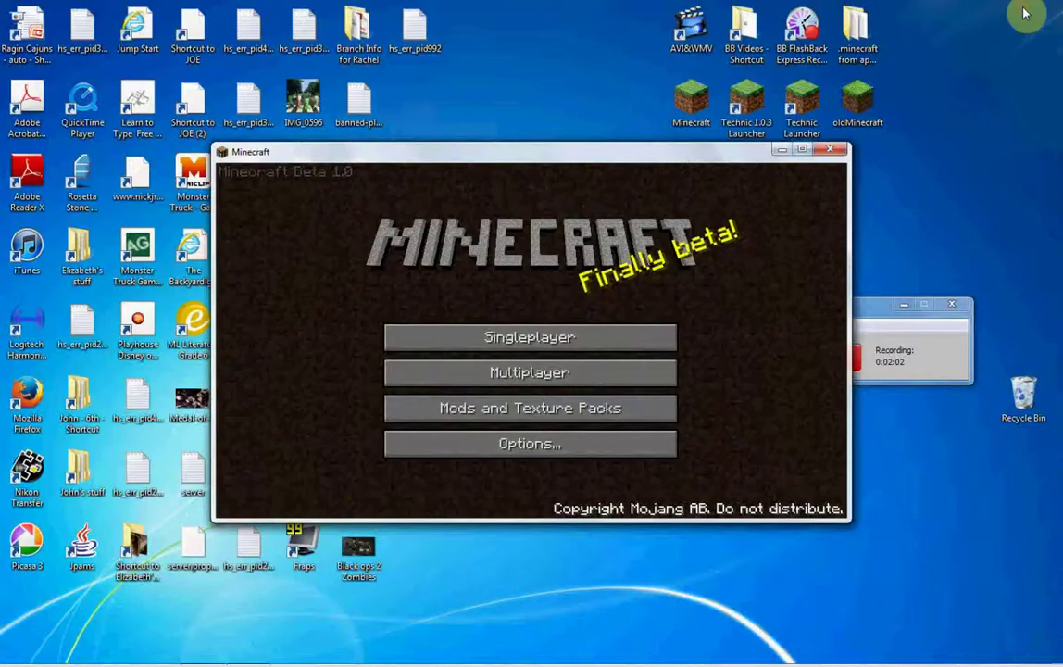
- Close Minecraft Beta 1.0 and start the Minecraft Launcher from the desktop shortcut
click(831, 149)
click(689, 115)
double_click(690, 116)
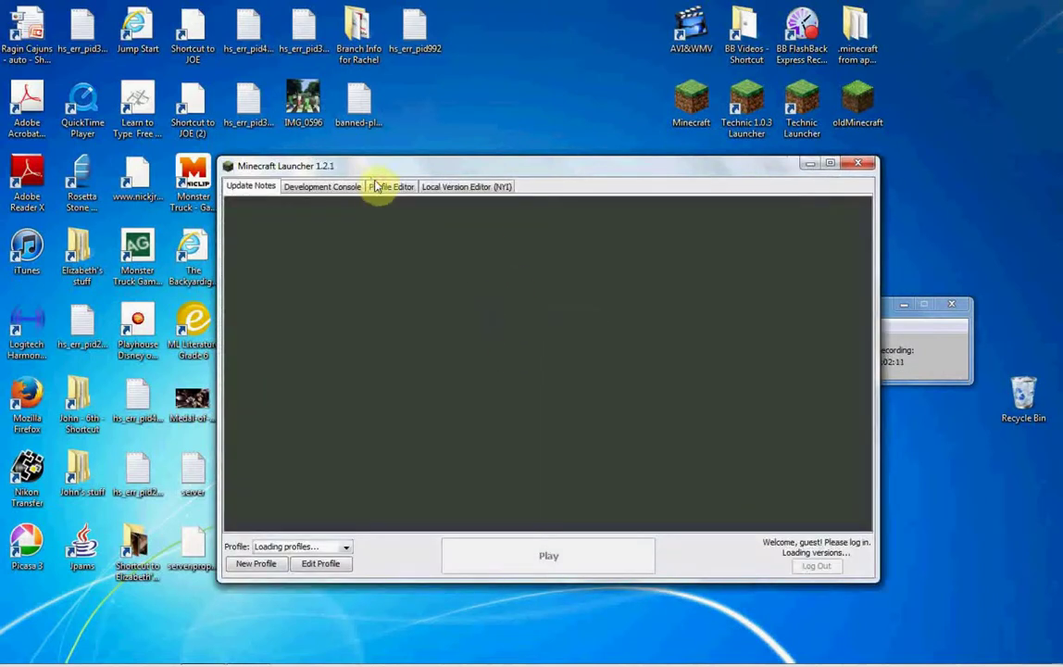
- Browse the profiles, development log and local versions tabs, ending maximized on the Minecraft news
click(382, 190)
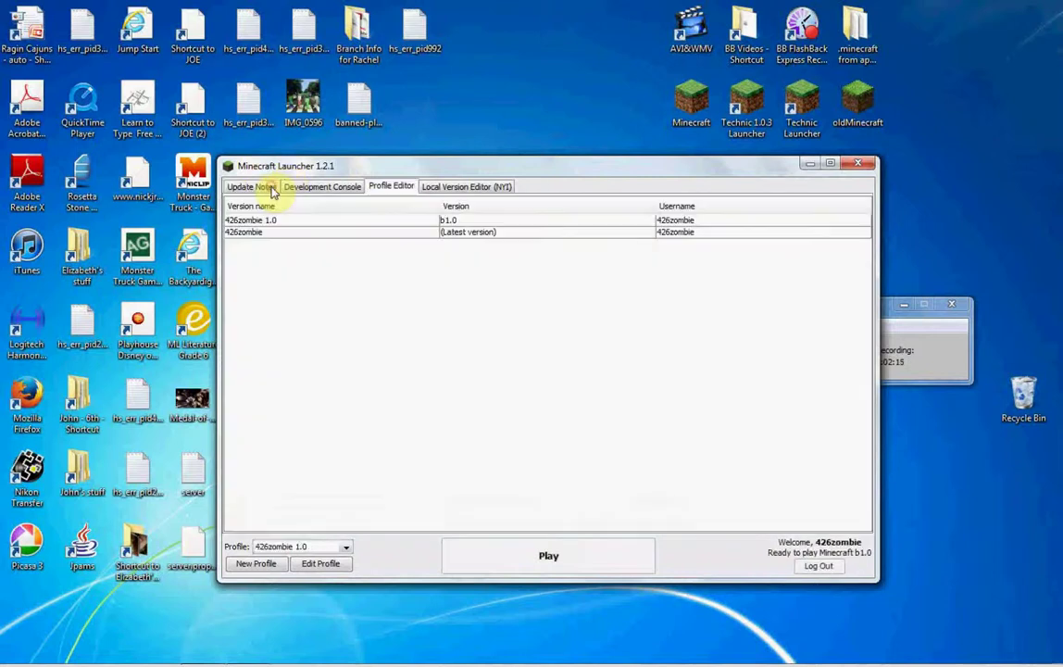
click(271, 189)
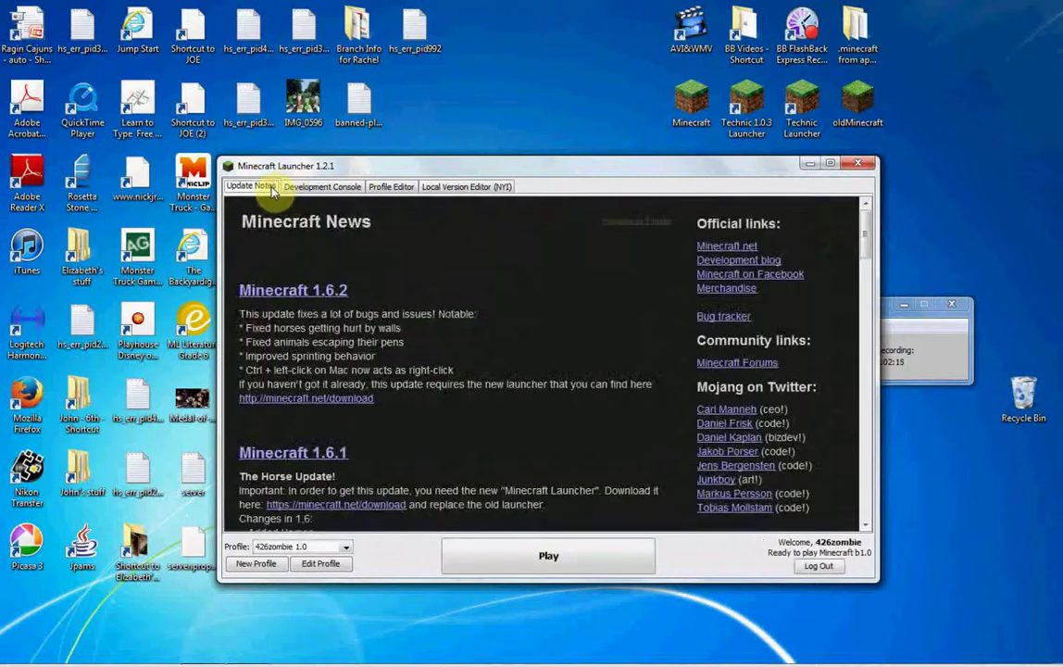
click(403, 188)
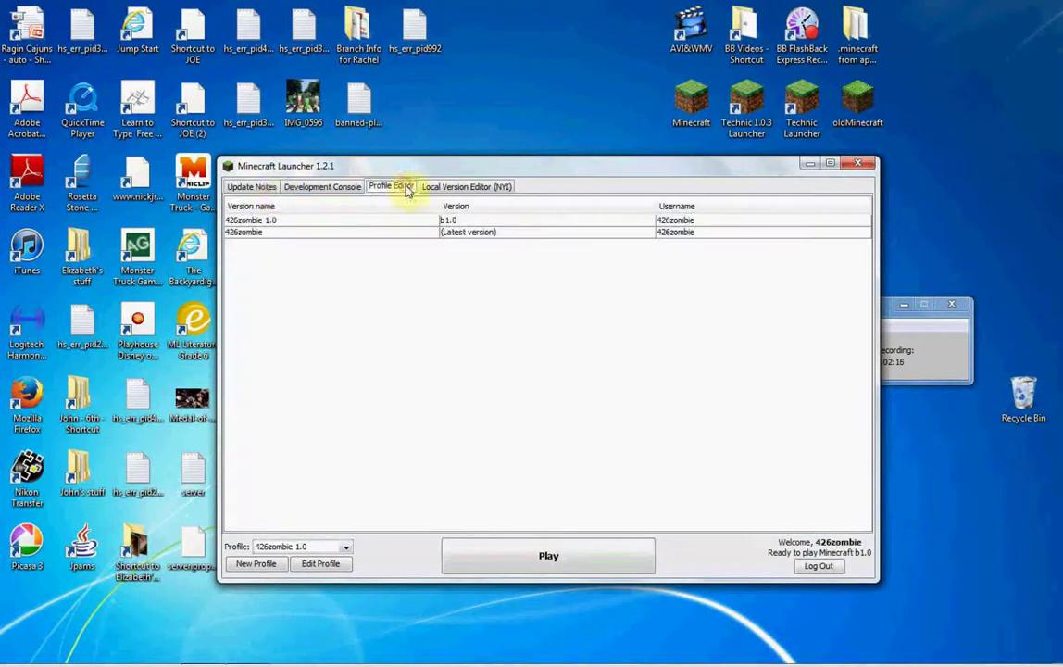
click(252, 187)
click(323, 187)
click(426, 186)
click(394, 186)
click(258, 187)
click(831, 165)
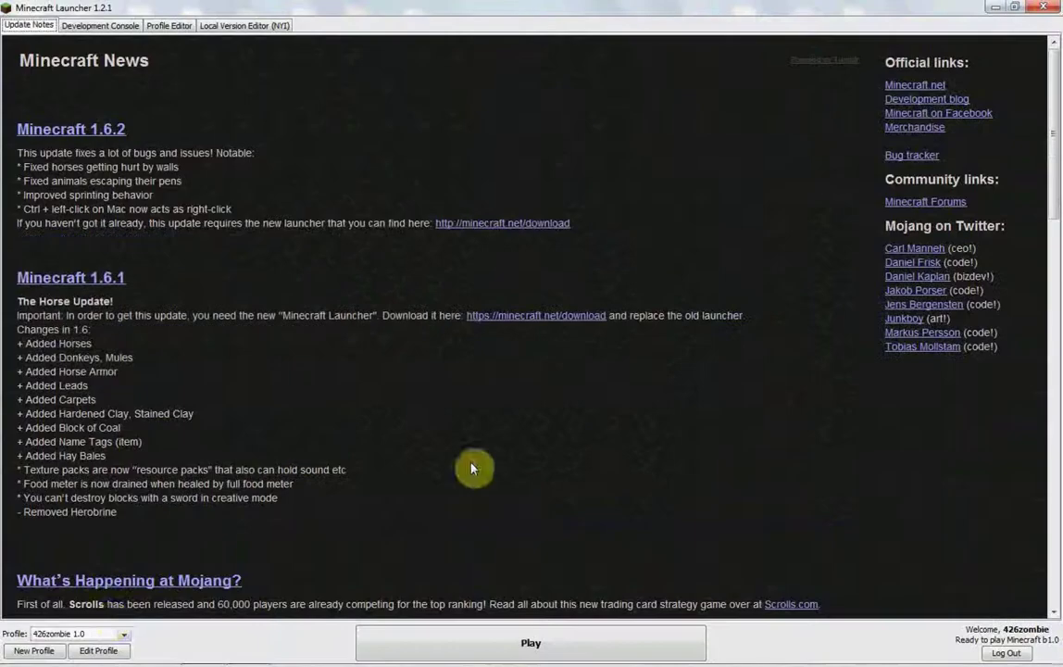
- In the 426zombie 1.0 profile, untick old Beta versions, choose release 1.2.5, and save
click(88, 652)
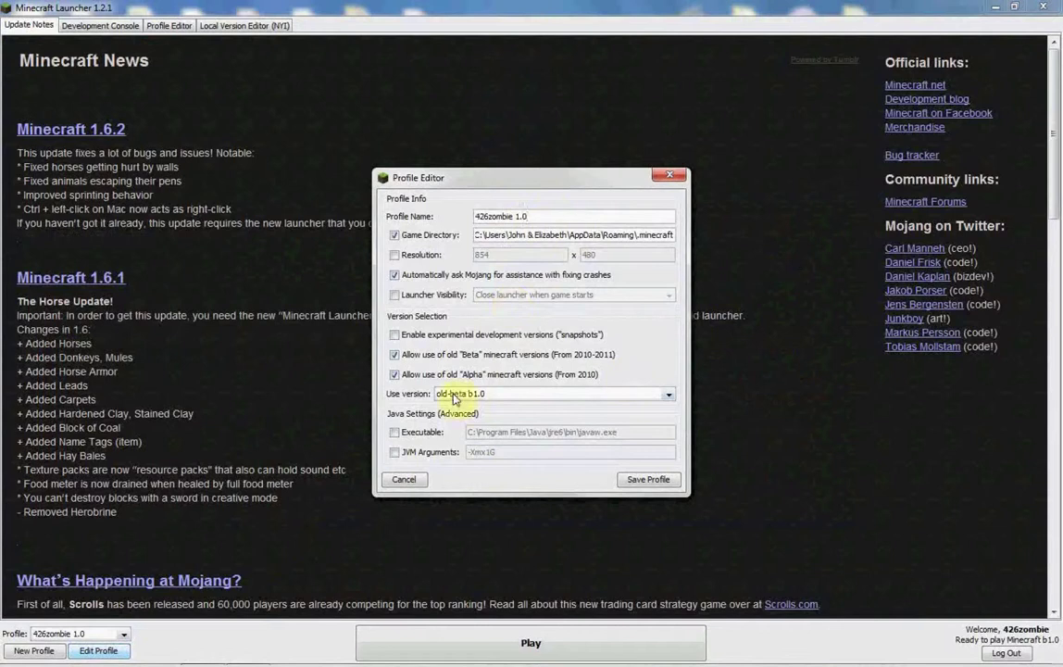
click(505, 393)
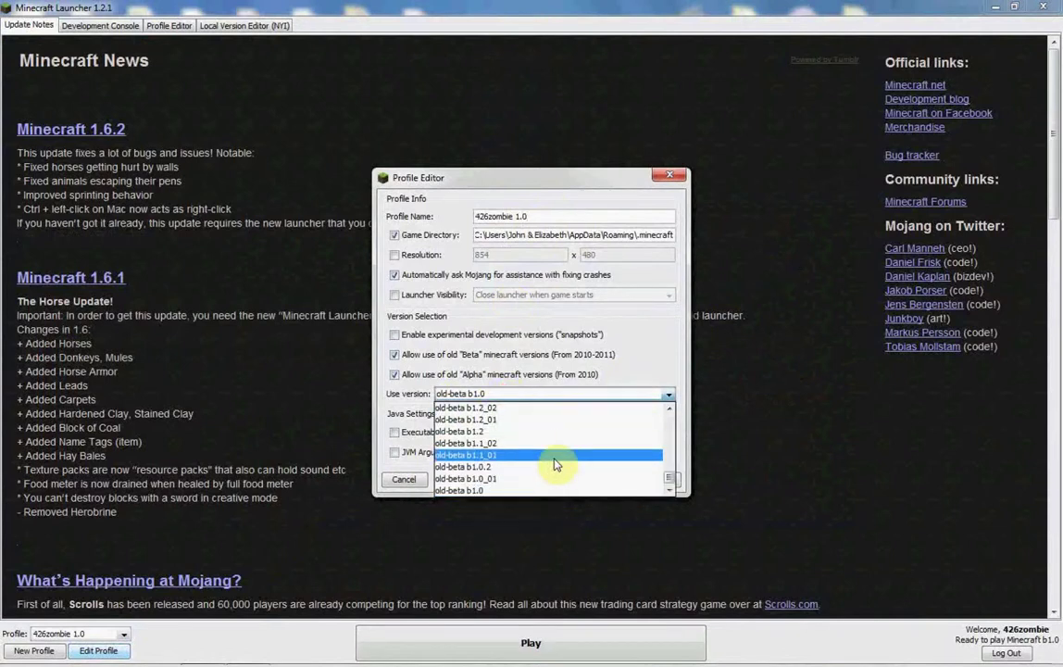
scroll(547, 479, up, 10)
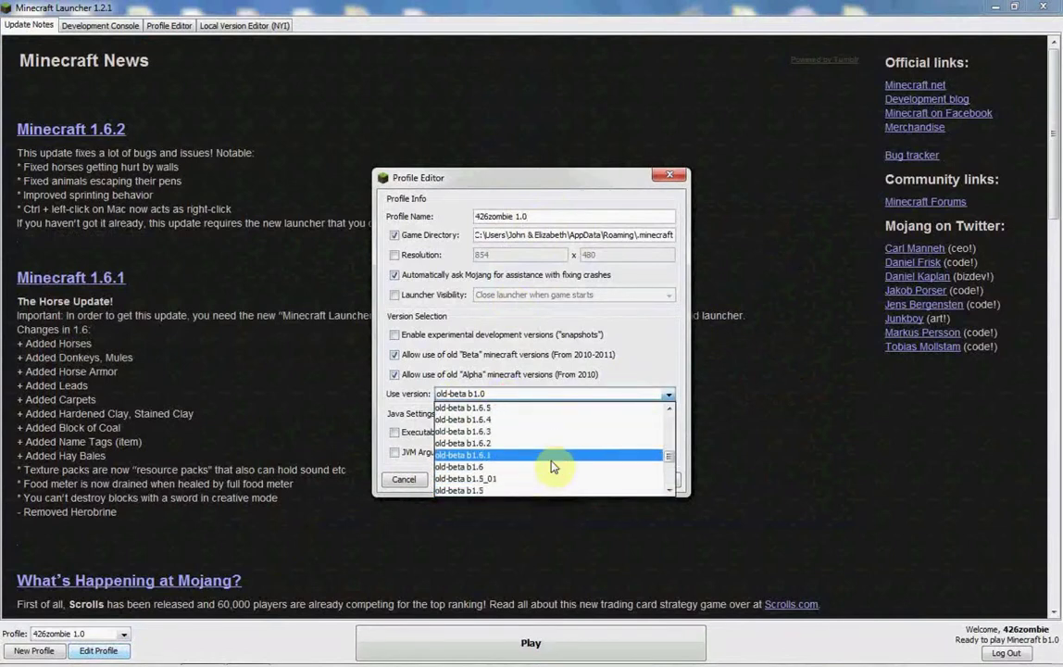
scroll(552, 463, up, 5)
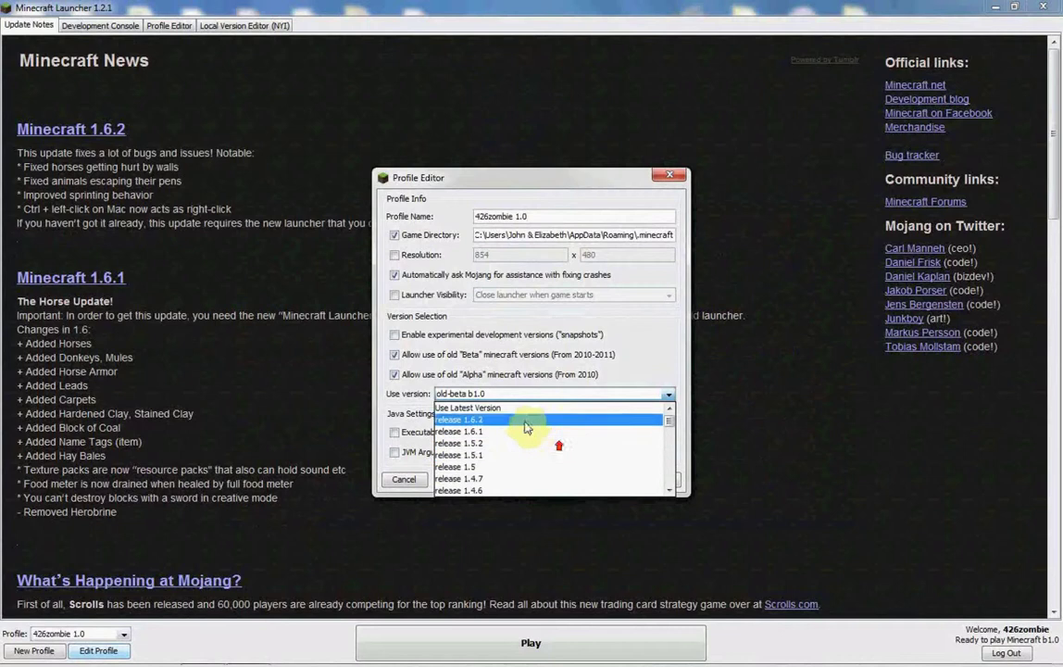
click(397, 361)
click(396, 358)
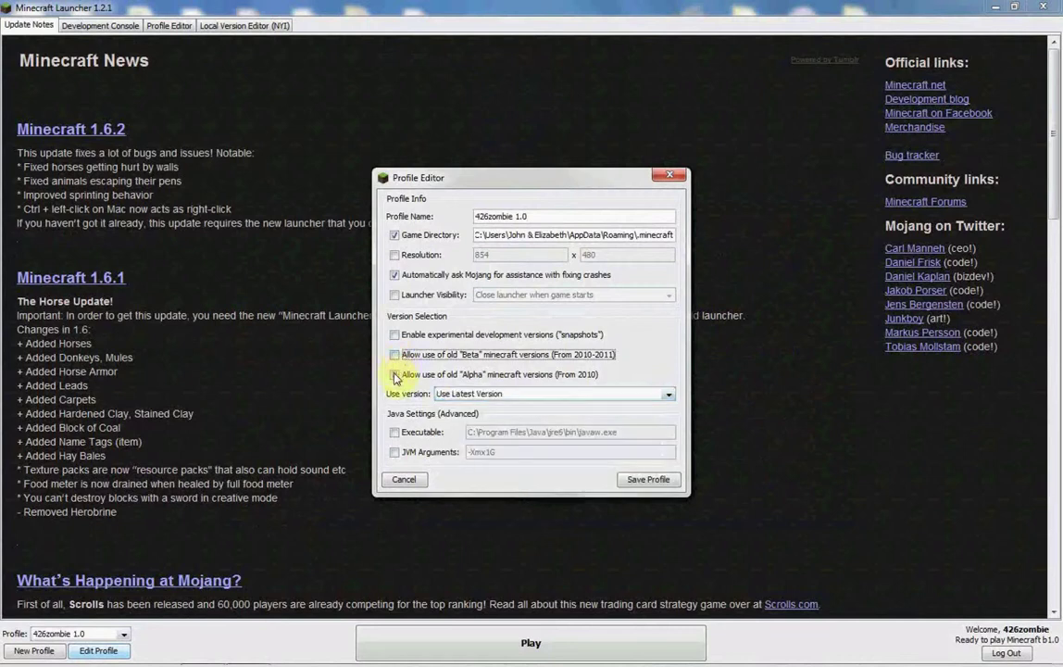
click(621, 398)
scroll(599, 434, down, 2)
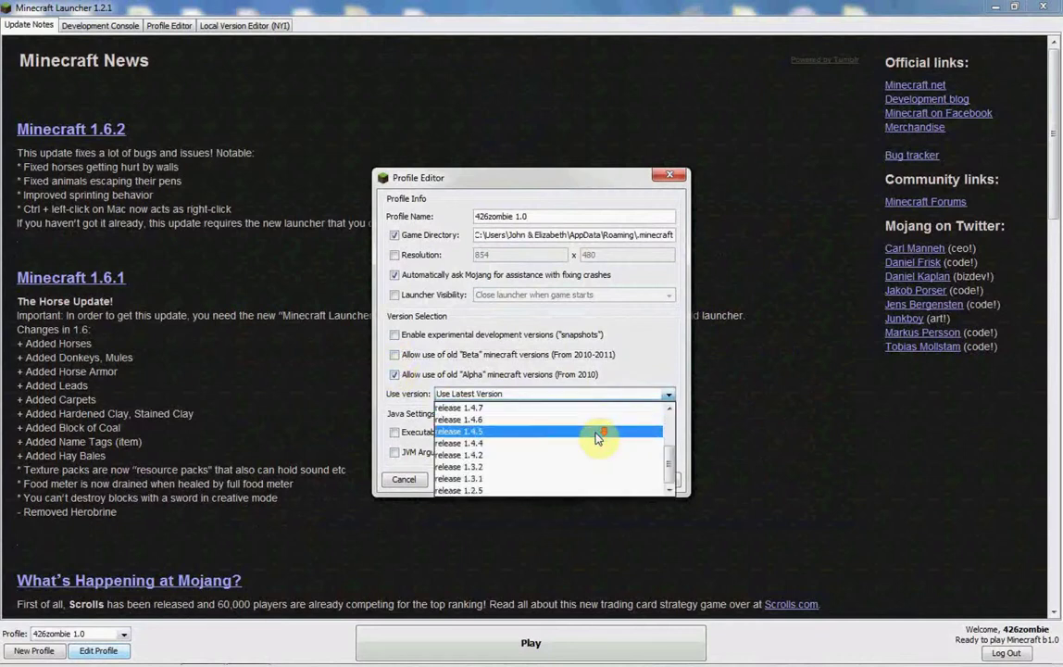
click(521, 491)
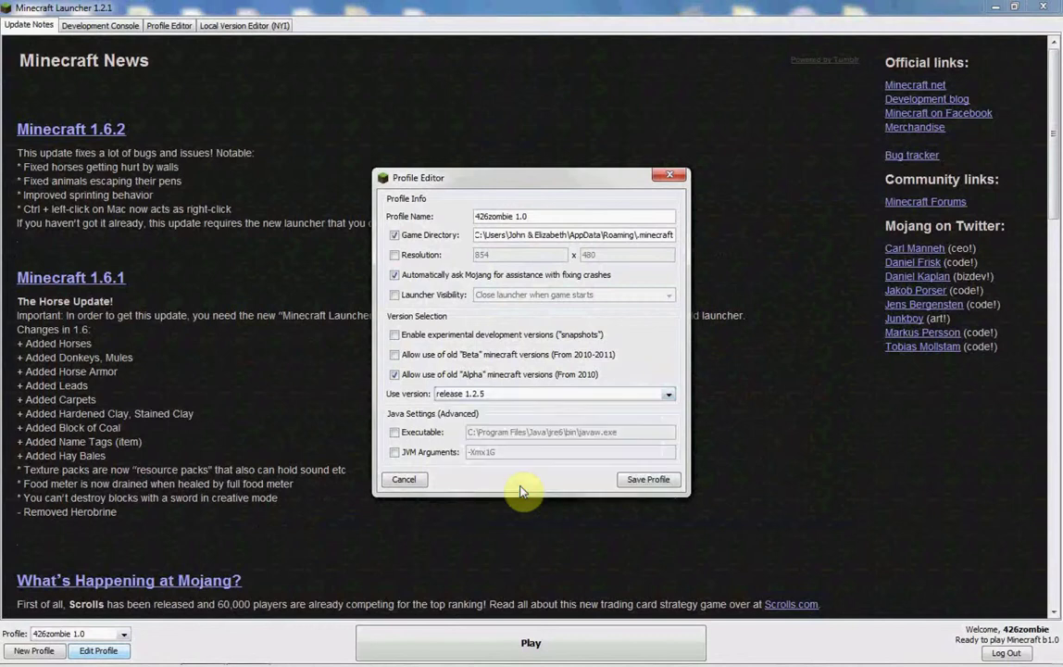
click(645, 480)
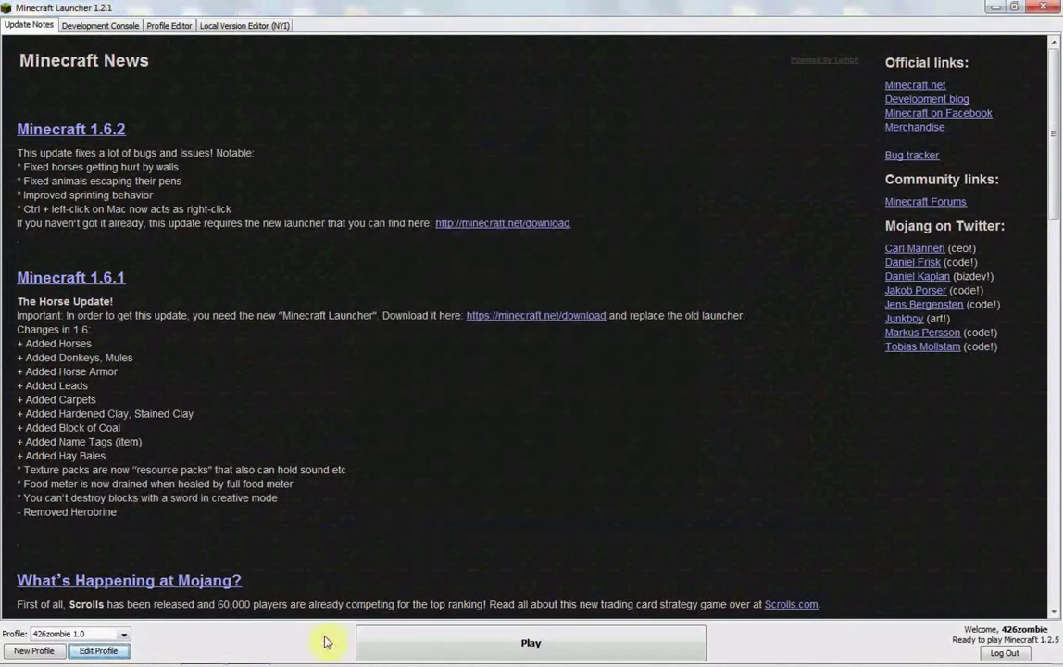
- Launch release 1.2.5 maximized, read its ArrayIndexOutOfBoundsException crash report, then close the window
click(532, 647)
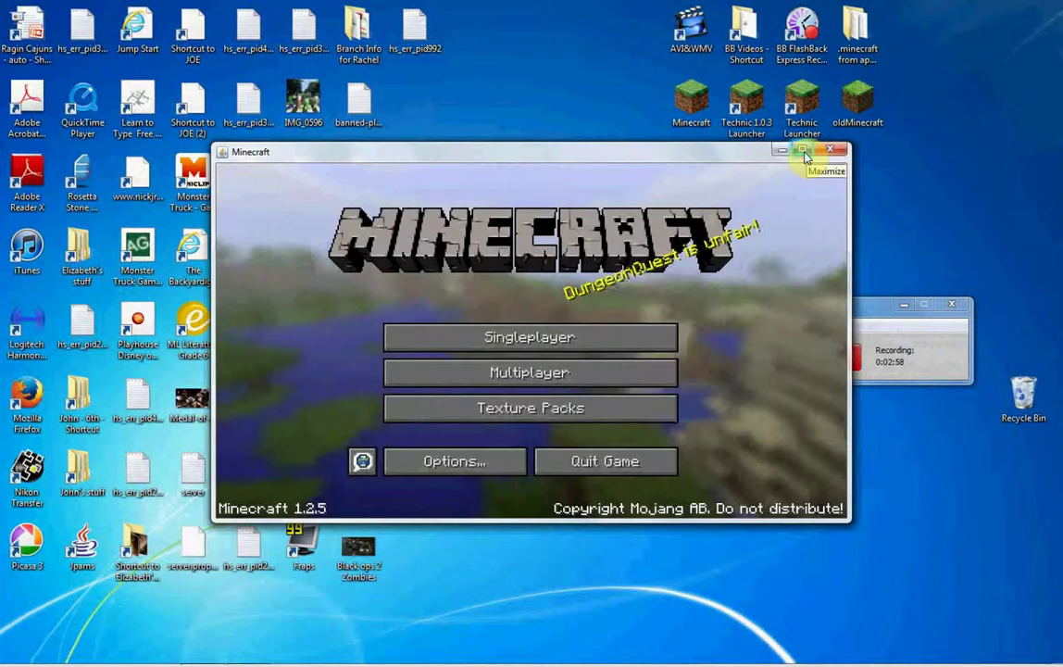
click(802, 151)
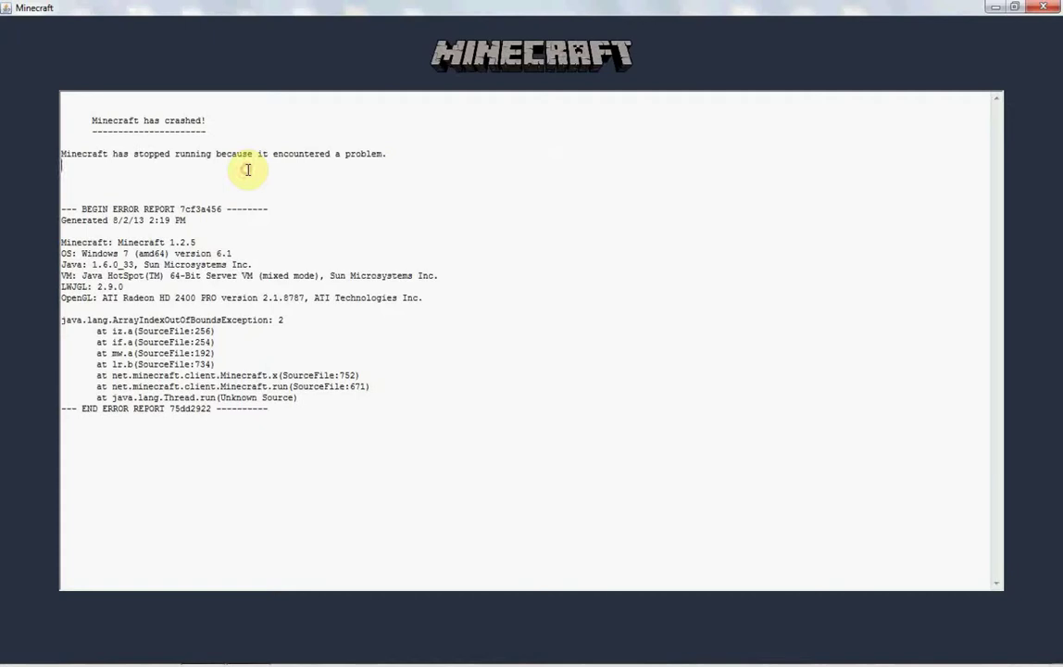
drag(229, 168, 181, 177)
click(179, 176)
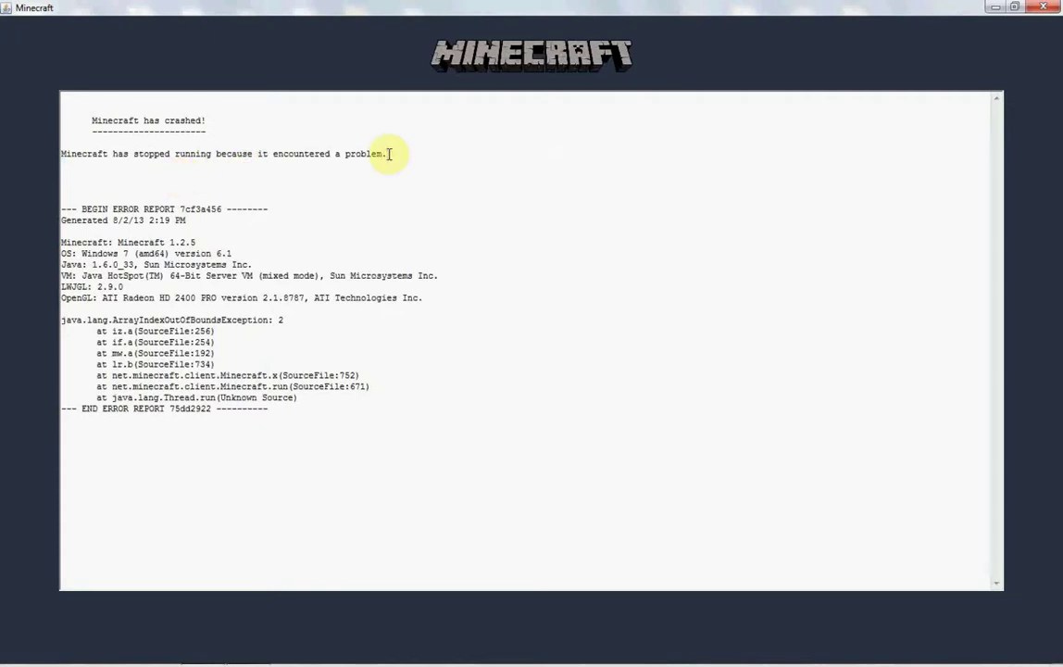
click(1042, 7)
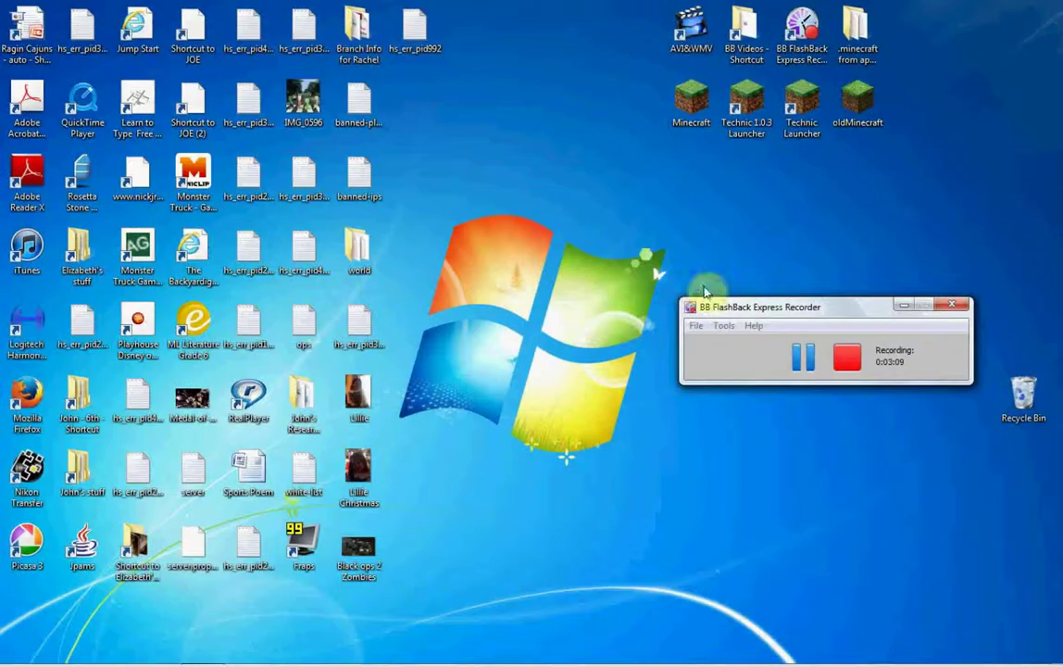